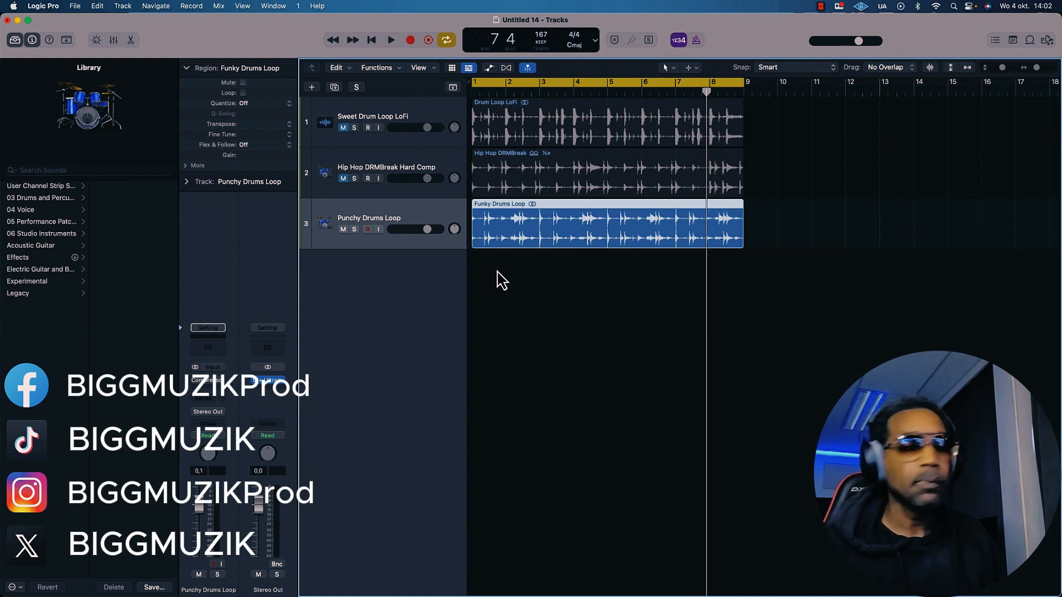
Play the Punchy Drums Loop track and open its Compressor plug-in
key("space")
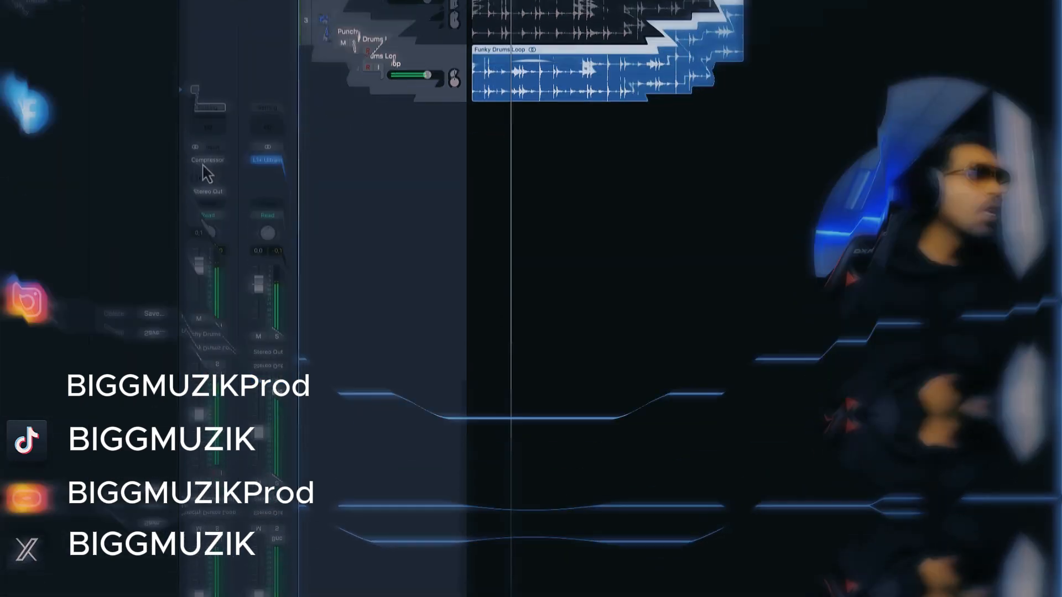
left_click(206, 161)
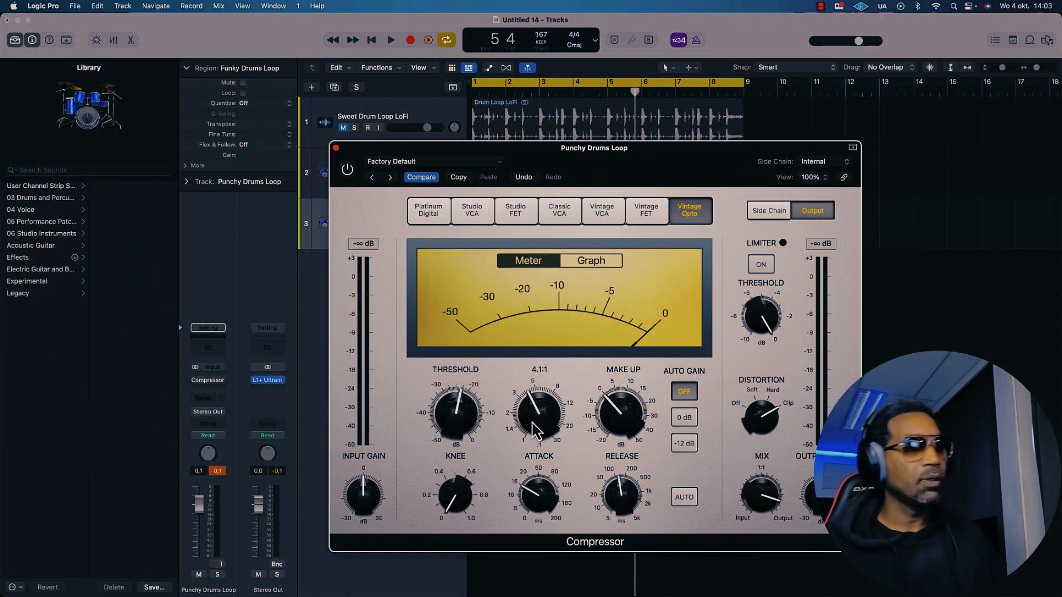
mouse_move(454, 426)
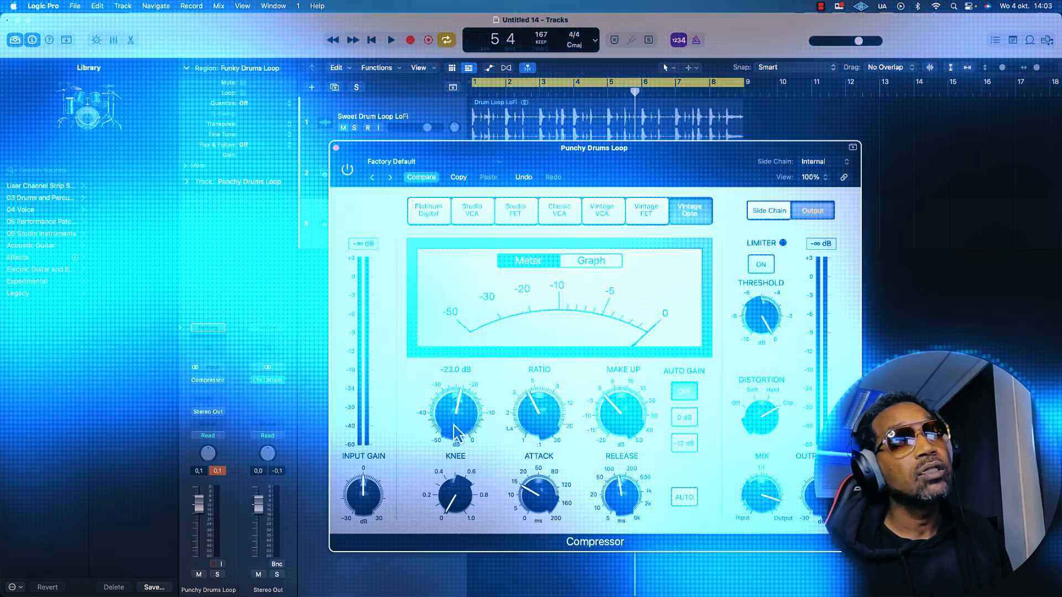
mouse_move(489, 461)
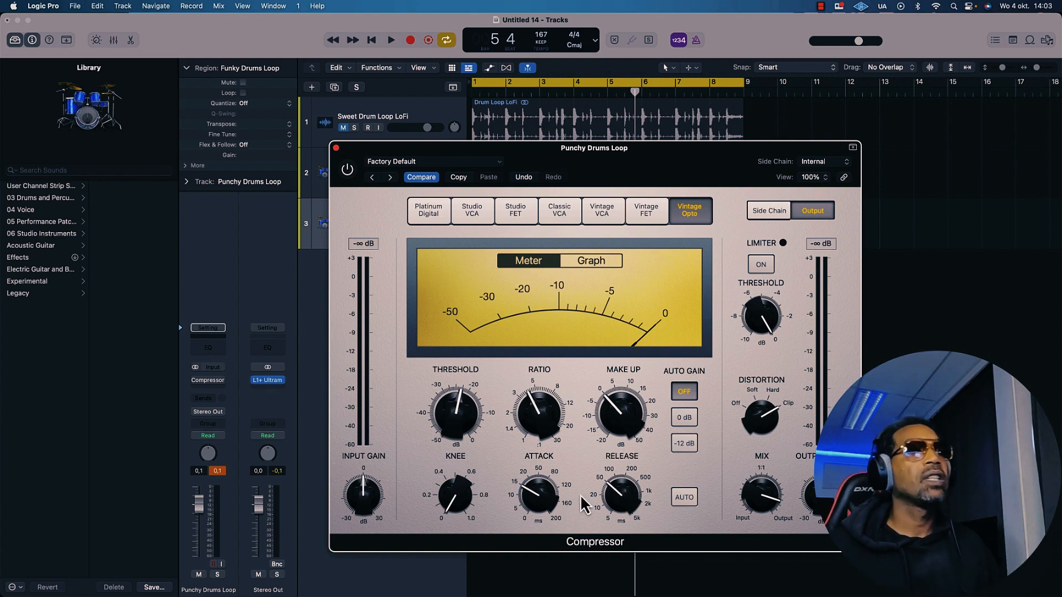
Audition the Punchy Drums Loop from the start with the Compressor bypassed
key("Return")
key("space")
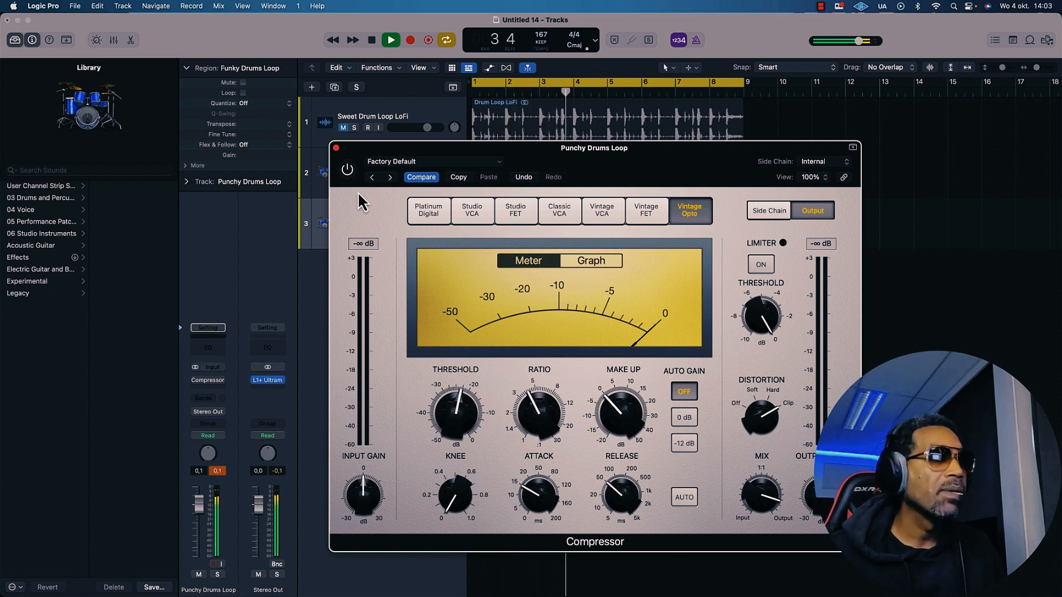
key("space")
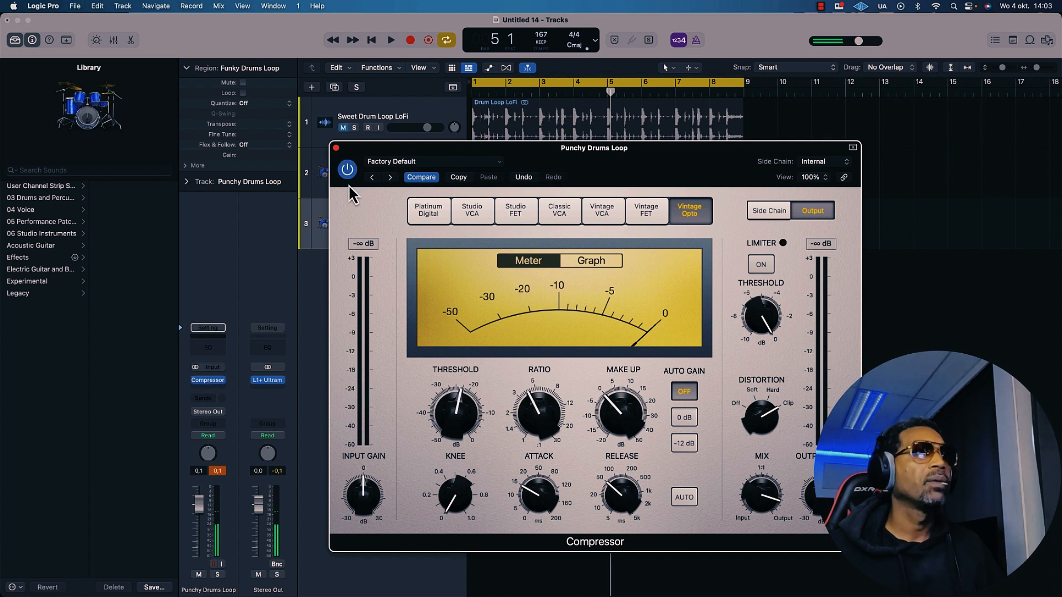
Play the loop with the Compressor enabled and raise its attack time to 23.0 ms
key("space")
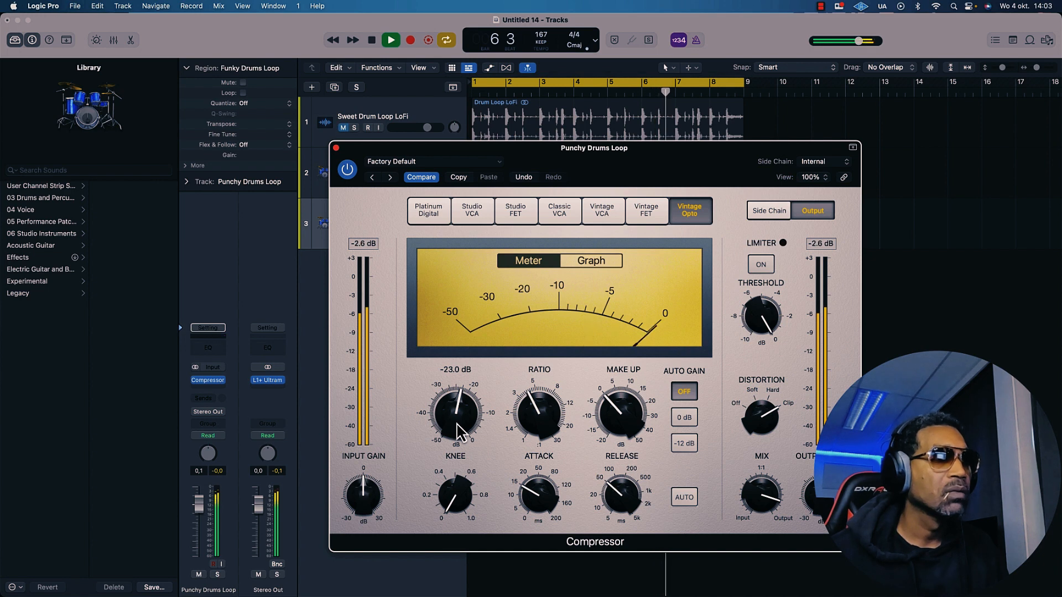
mouse_move(530, 489)
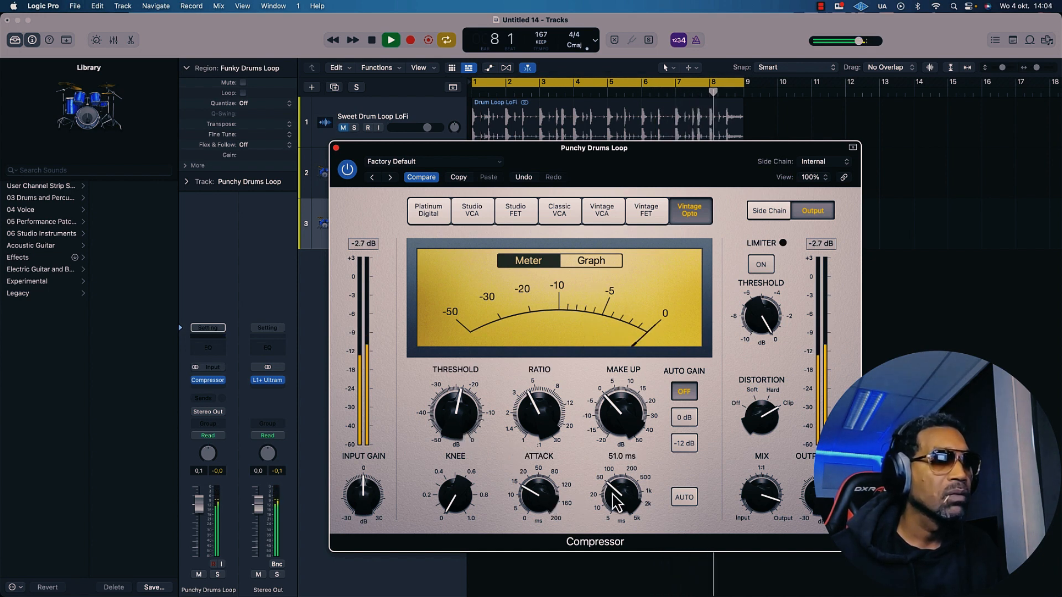
scroll(516, 493, "up", 3)
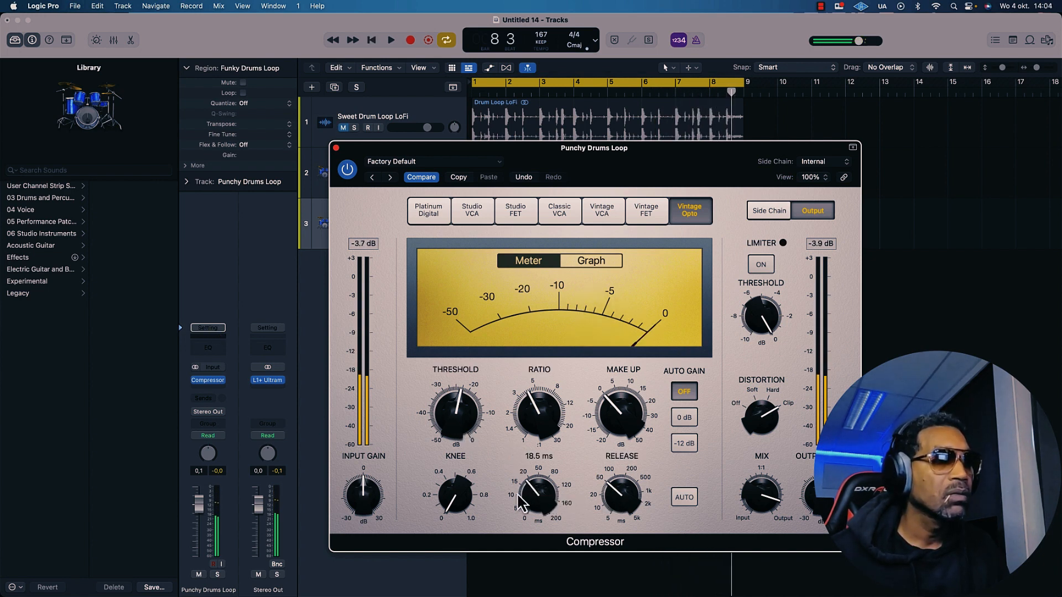
scroll(517, 493, "up", 1)
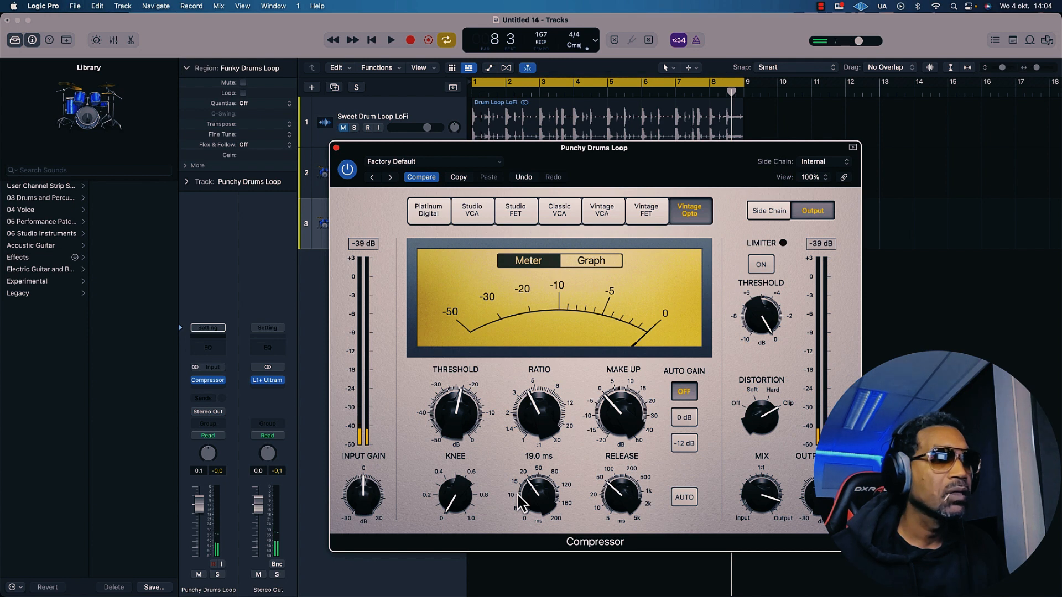
scroll(516, 493, "up", 4)
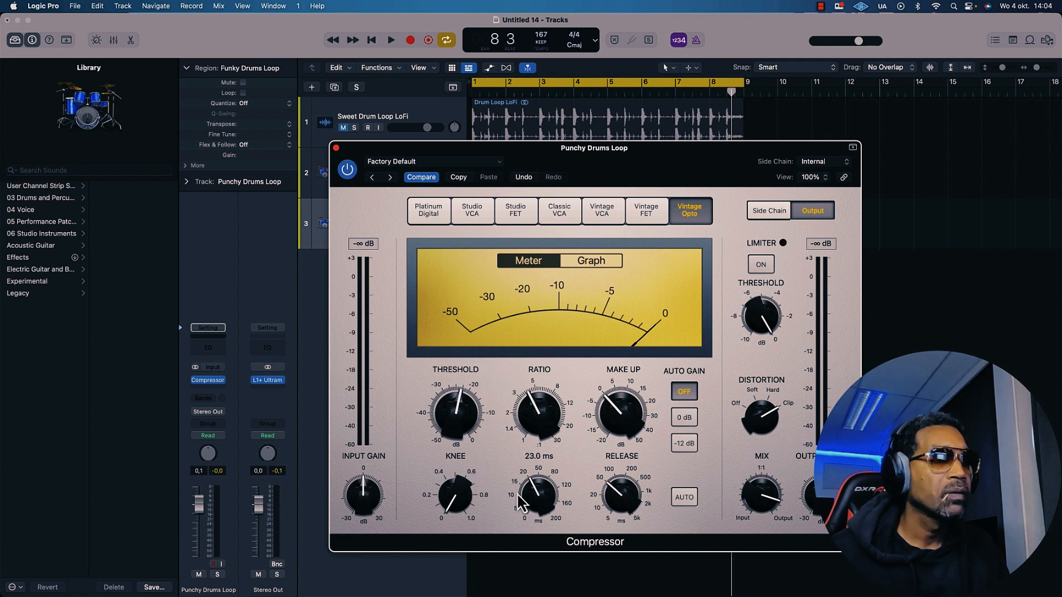
Compare the Punchy Drums Loop with the Compressor bypassed and enabled during playback
key("space")
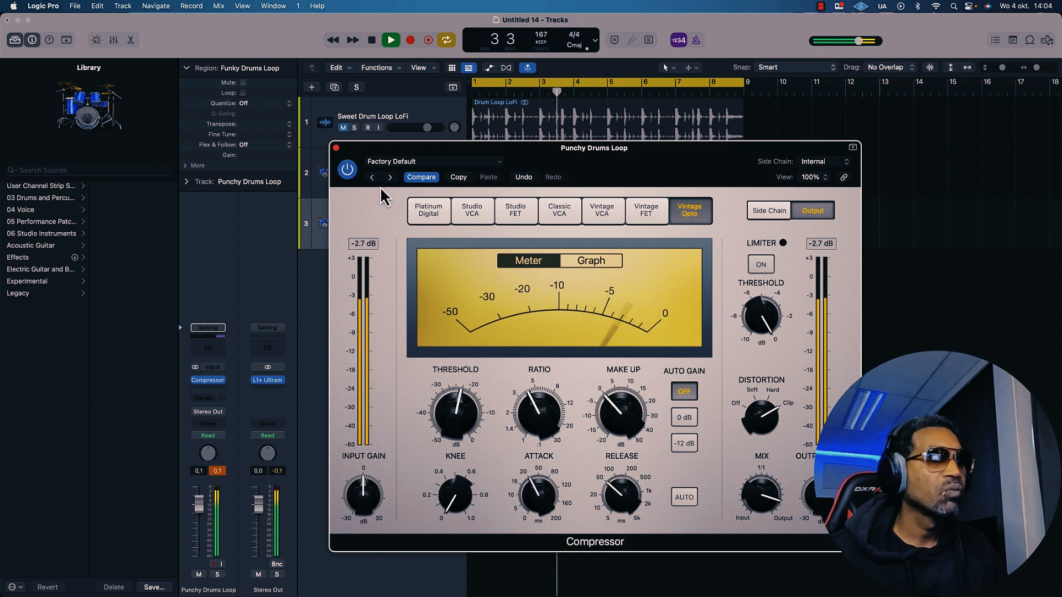
left_click(348, 170)
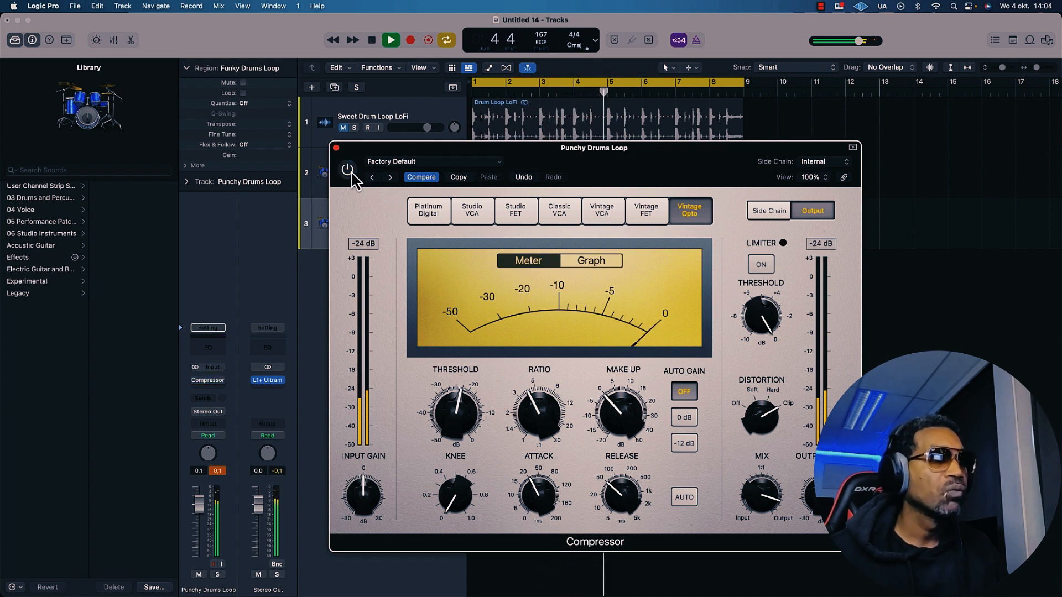
left_click(349, 170)
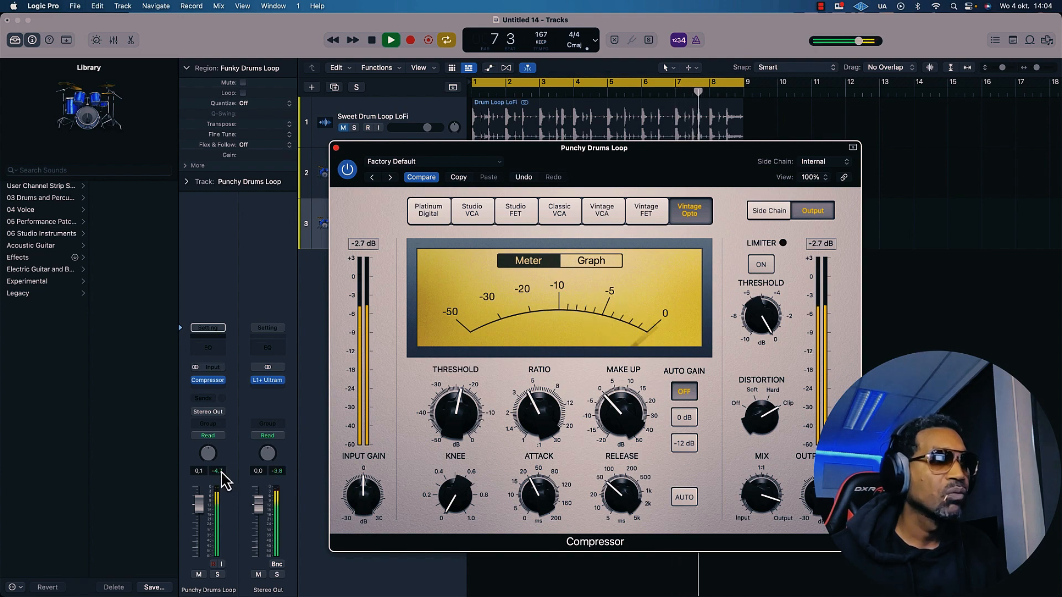
key("space")
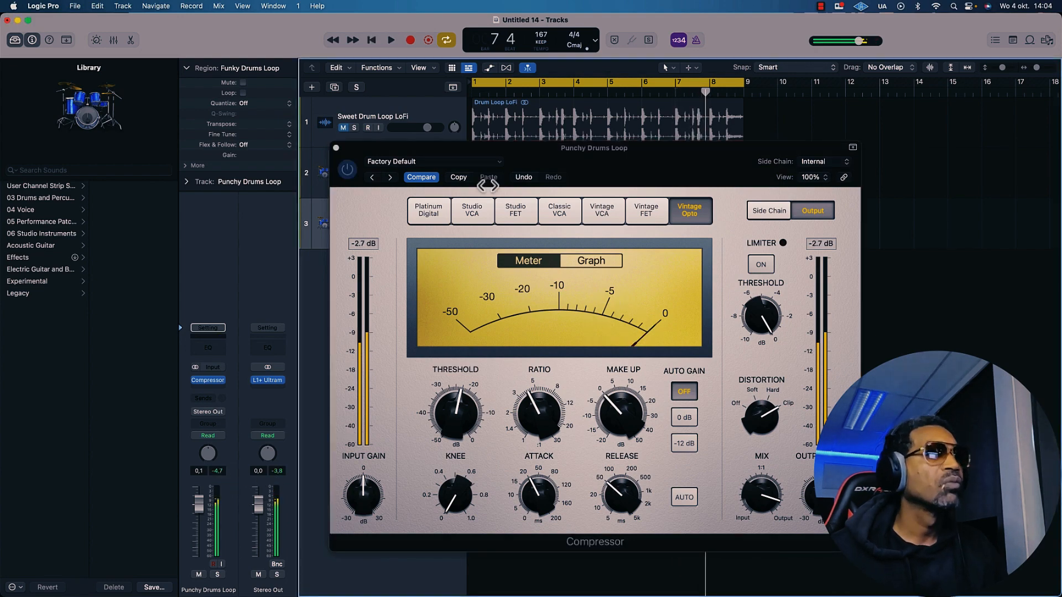
Close the Compressor window and open the UAD UA 1176LN Legacy plug-in on the Hip Hop DRMBreak Hard Comp track
left_click(336, 148)
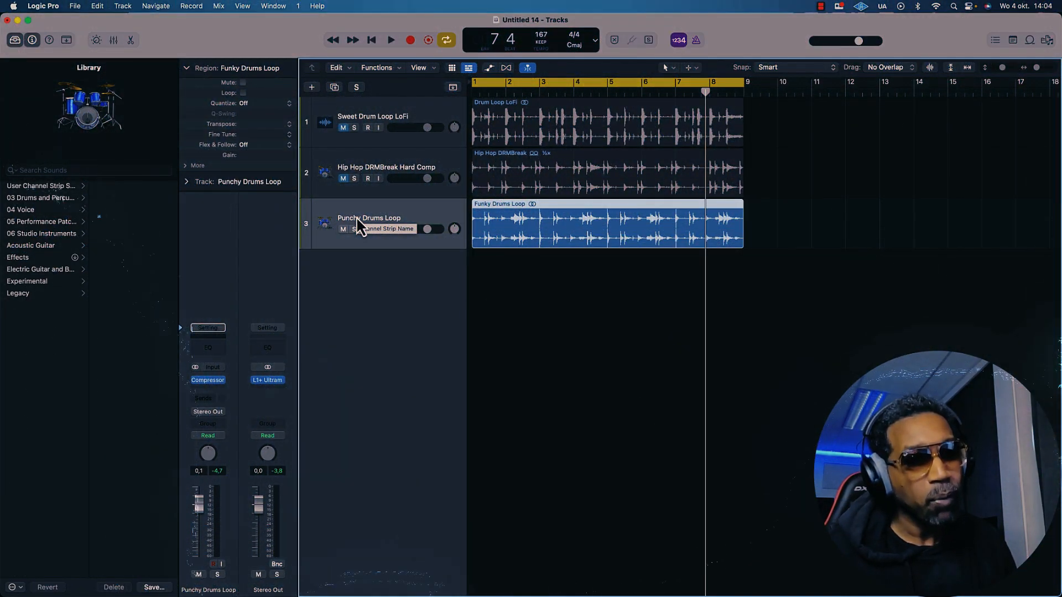
left_click(354, 187)
left_click(208, 380)
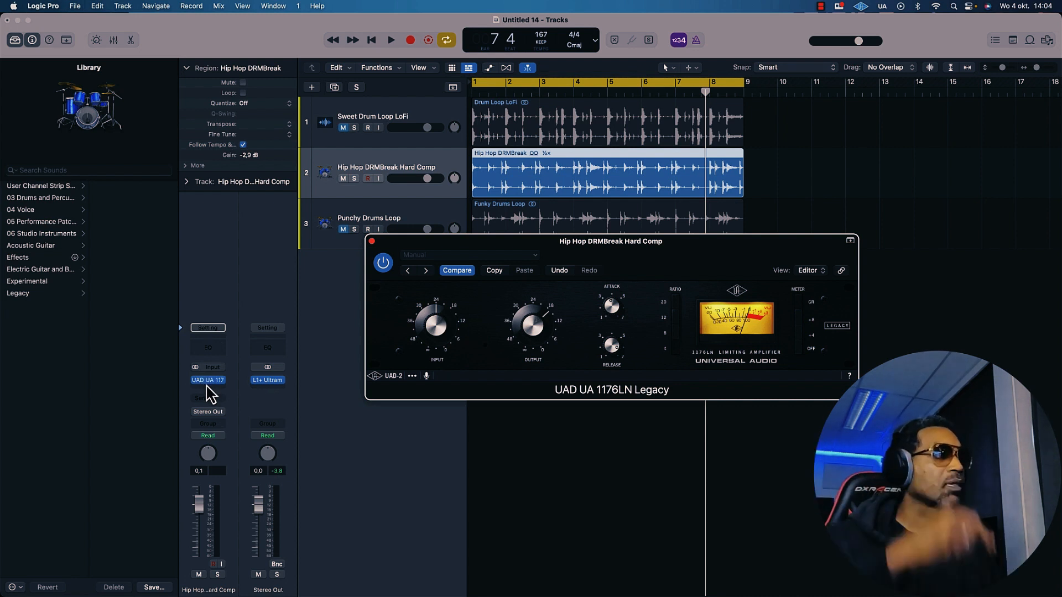
Audition the Hip Hop DRMBreak Hard Comp loop with the 1176LN enabled, bypassed and enabled again
key("space")
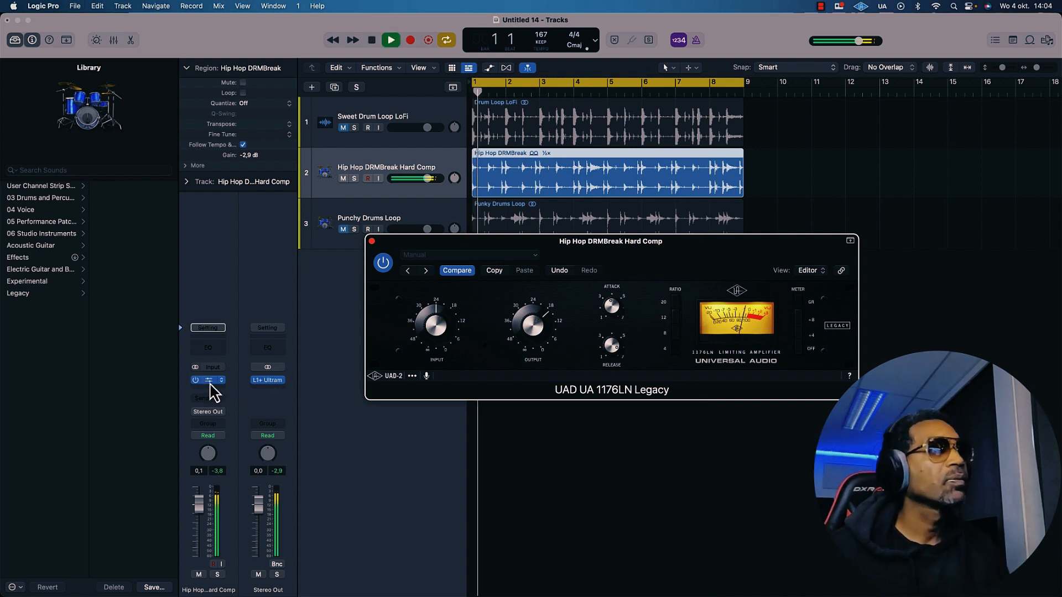
key("space")
left_click(382, 264)
key("space")
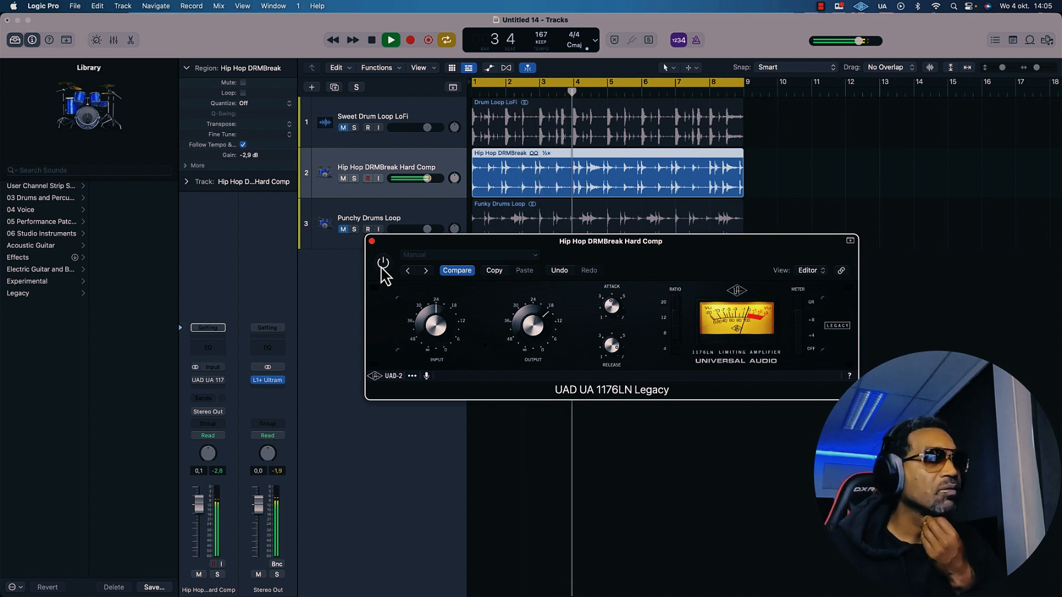
key("space")
left_click(382, 269)
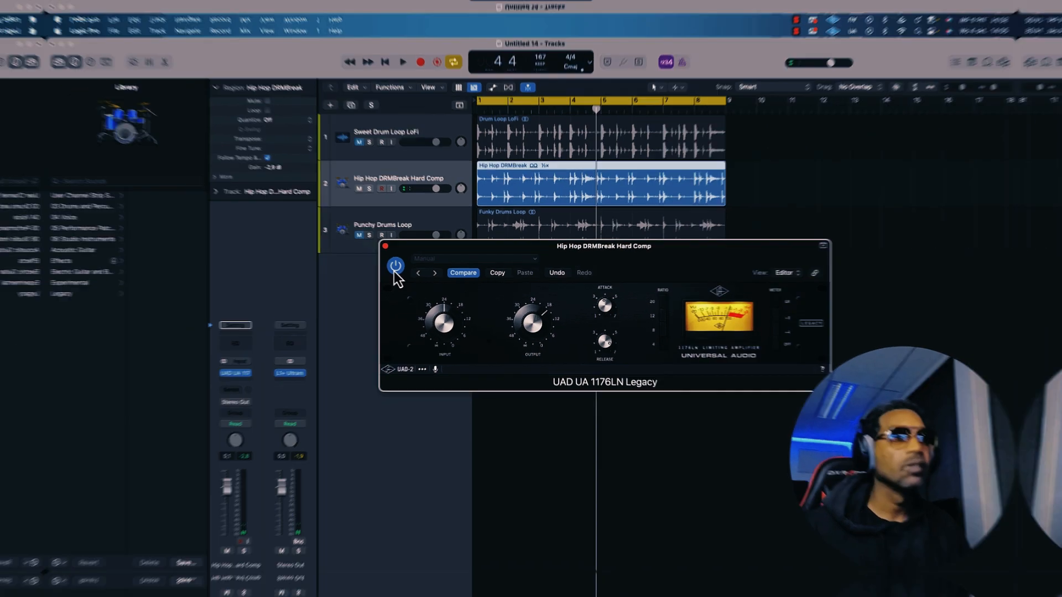
key("space")
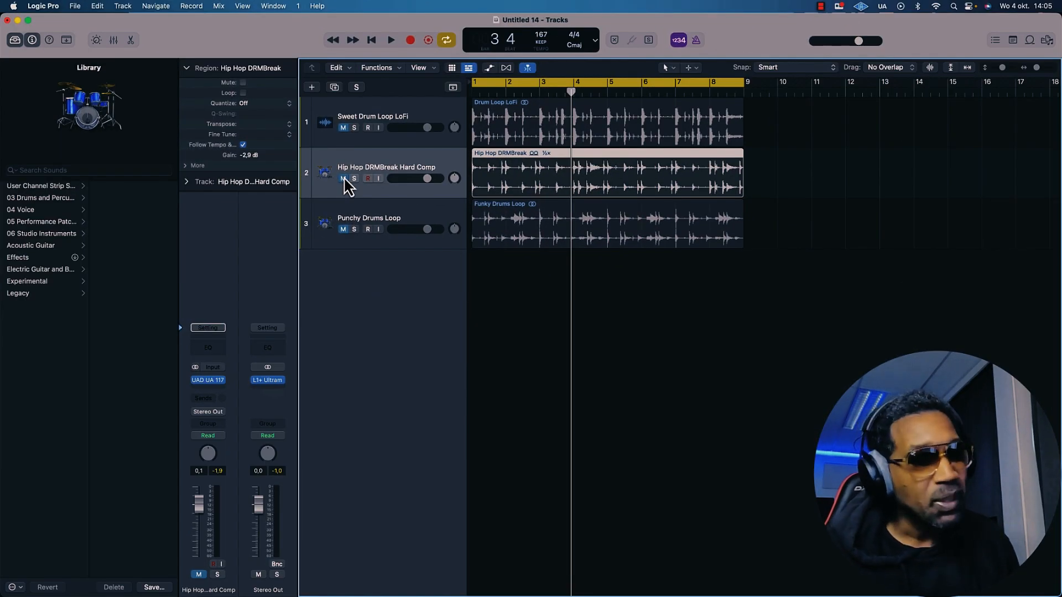
Open the PuigChild 670 on the Sweet Drum Loop LoFi track and audition the loop with the plug-in bypassed
left_click(374, 144)
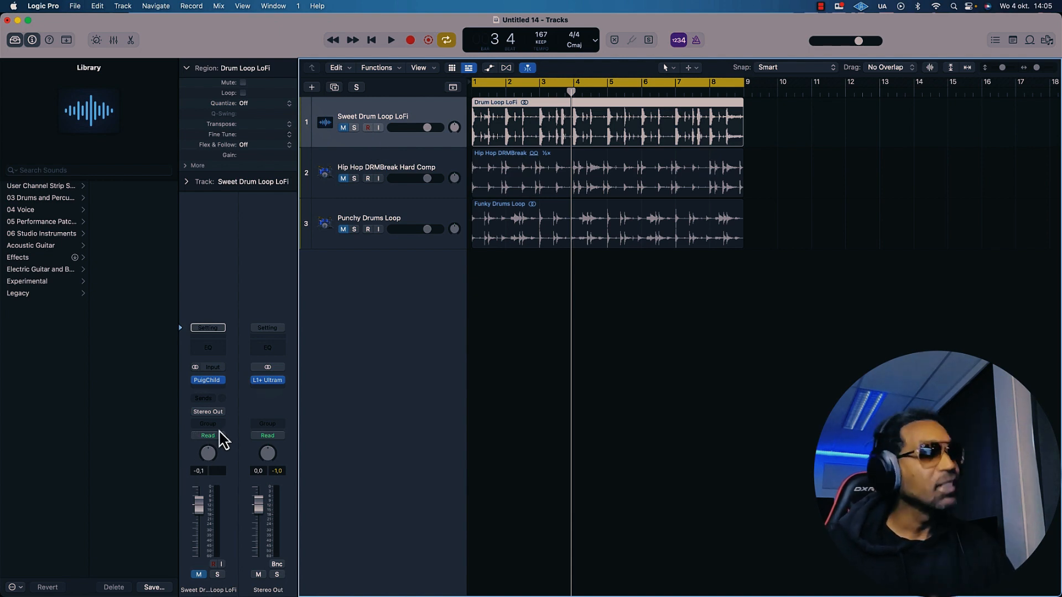
left_click(207, 379)
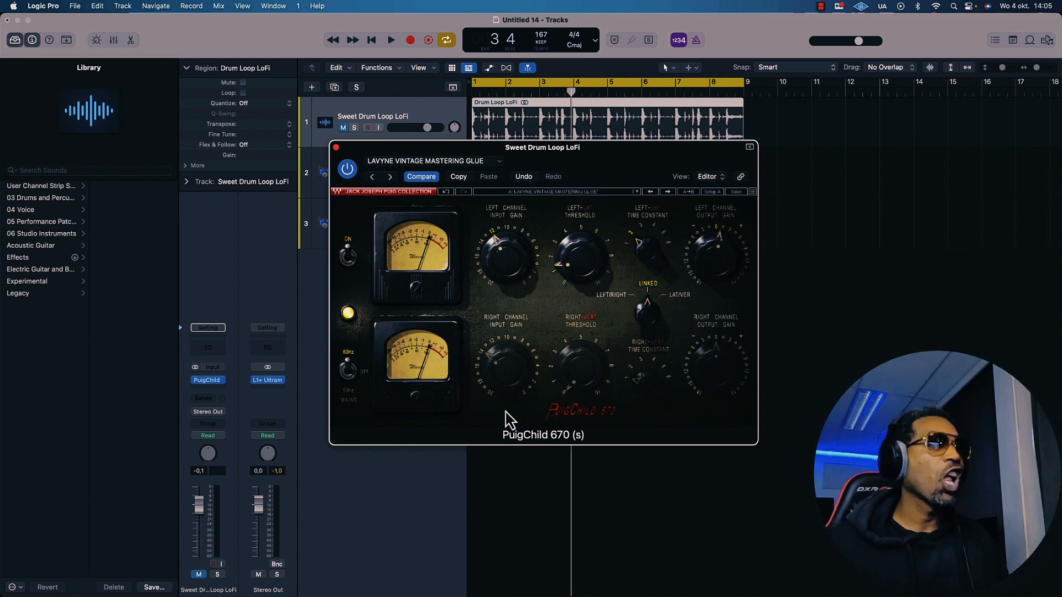
left_click(348, 170)
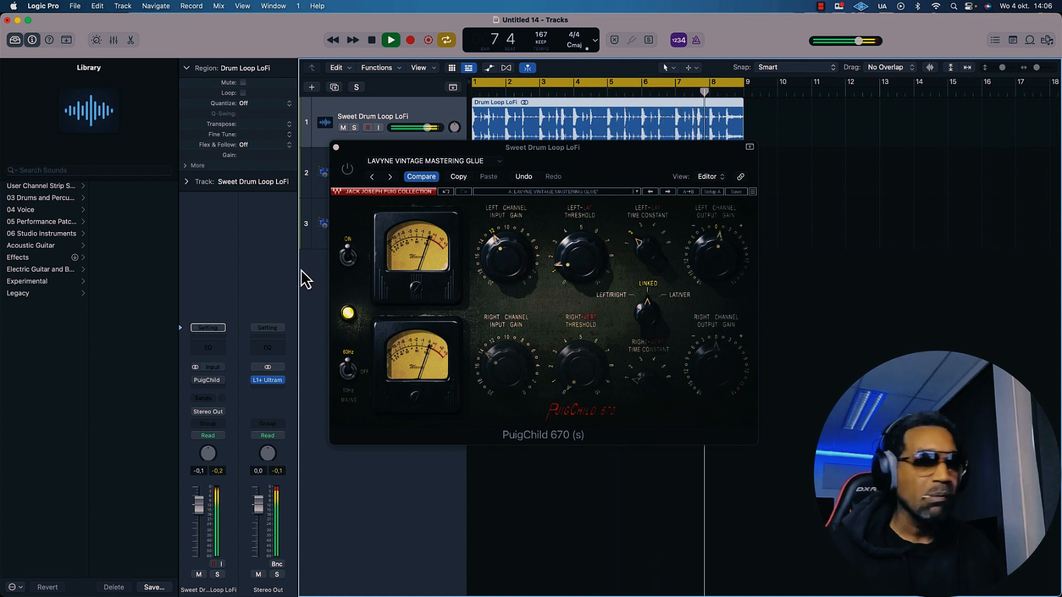
key("space")
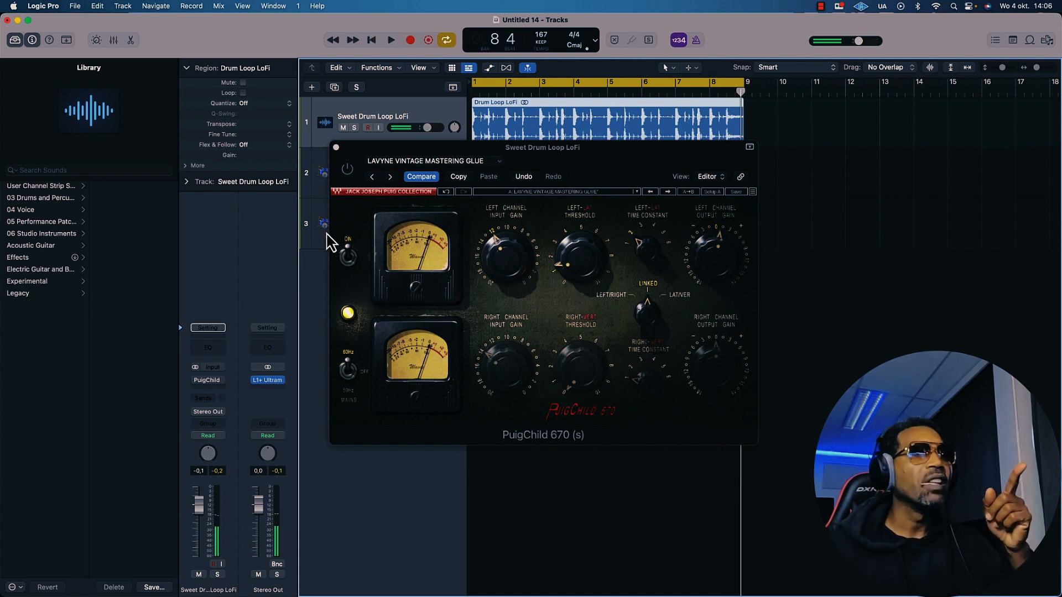
Re-enable the PuigChild 670 and toggle its bypass during playback to compare the compressed and dry drum loop
left_click(349, 170)
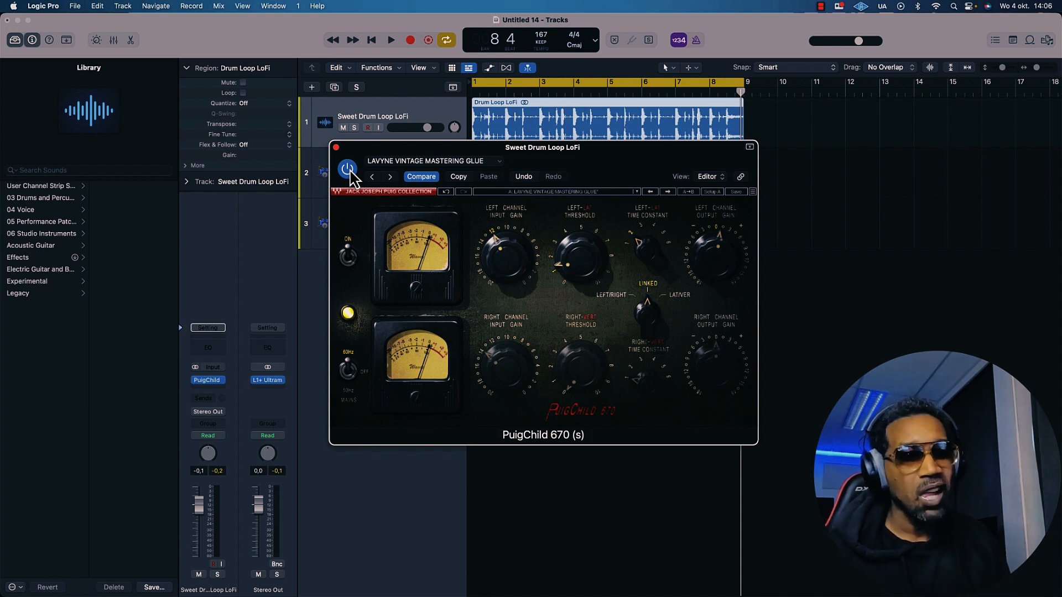
key("space")
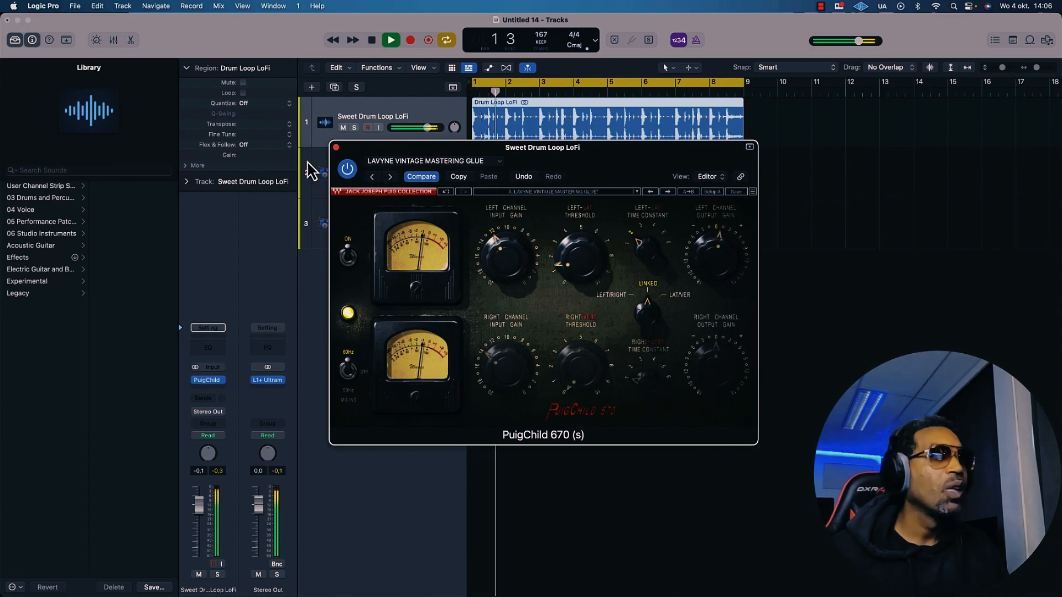
left_click(347, 174)
left_click(348, 176)
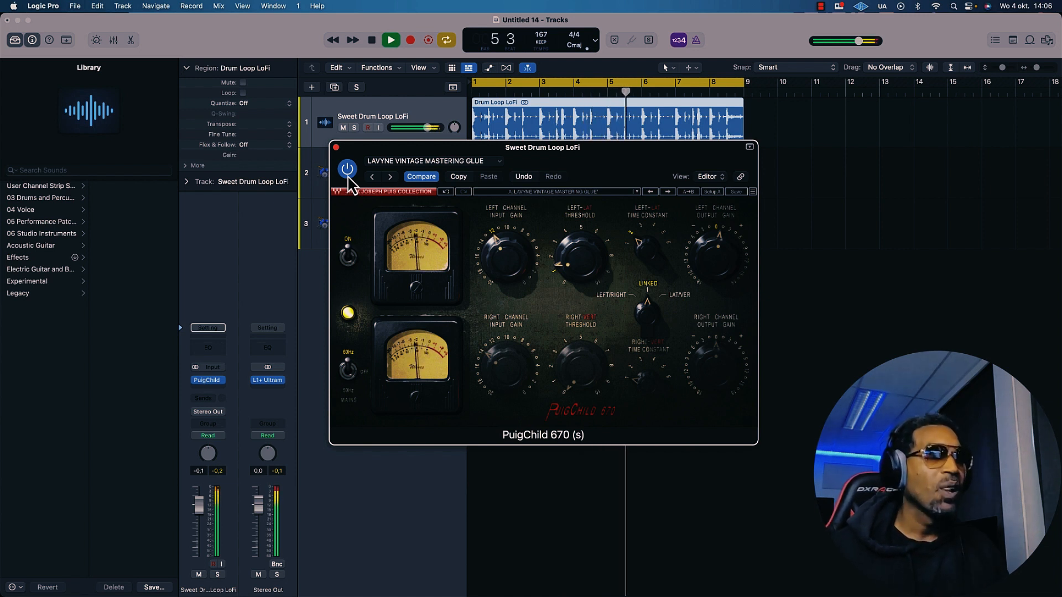
left_click(348, 176)
left_click(348, 176)
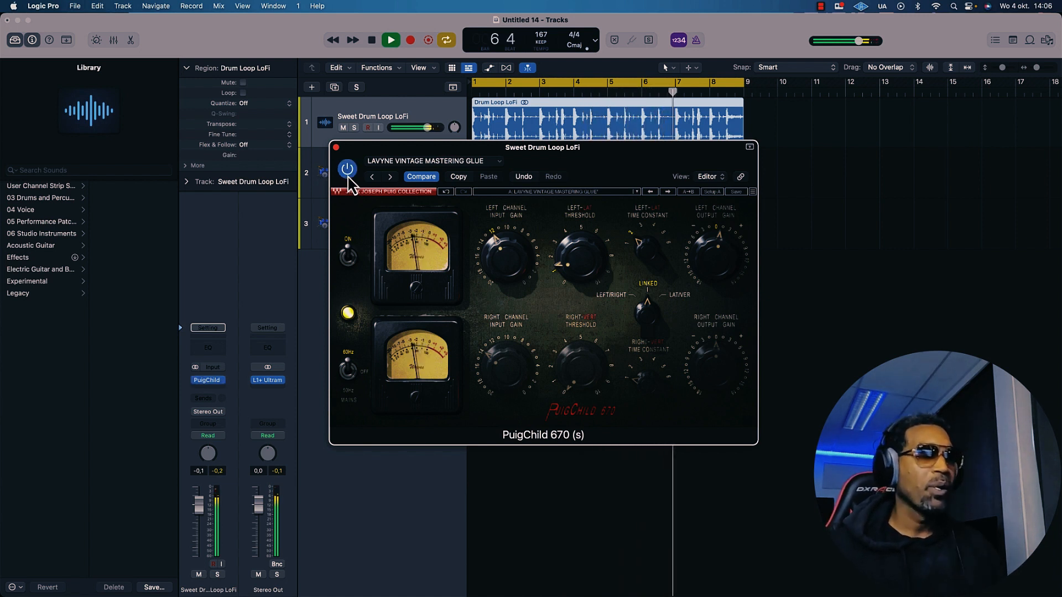
key("space")
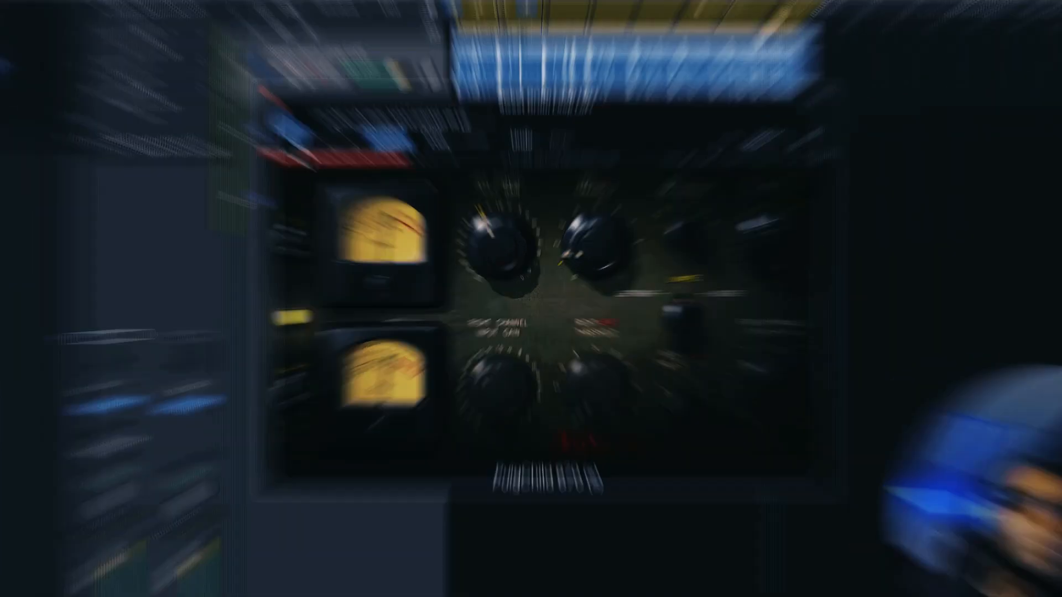